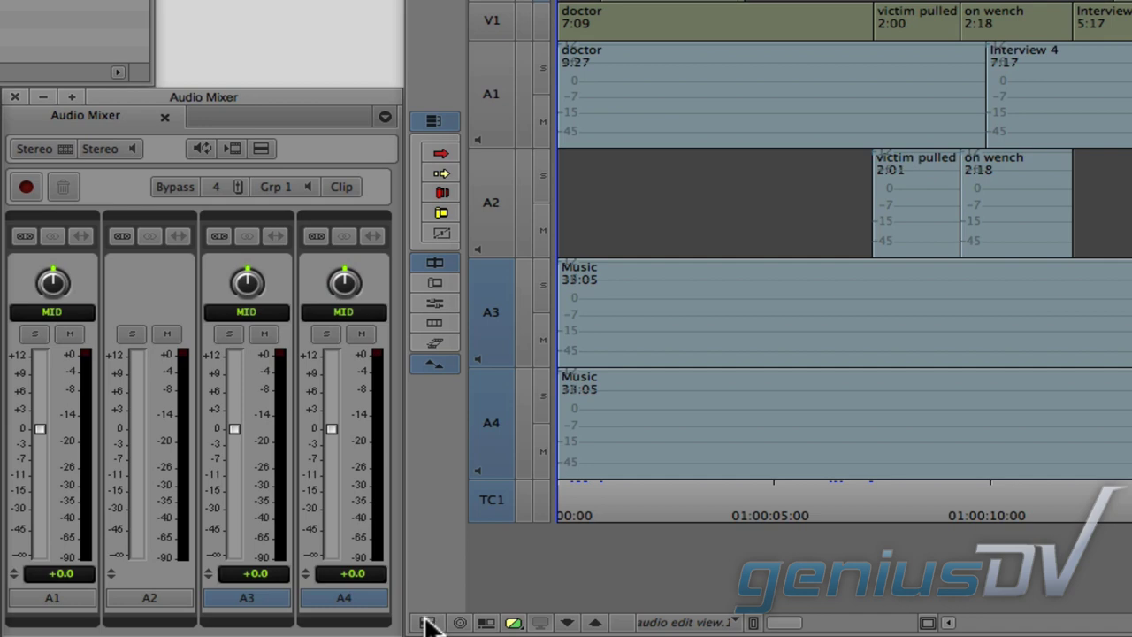
Open the Timeline fast menu's Audio Data options
left_click(313, 628)
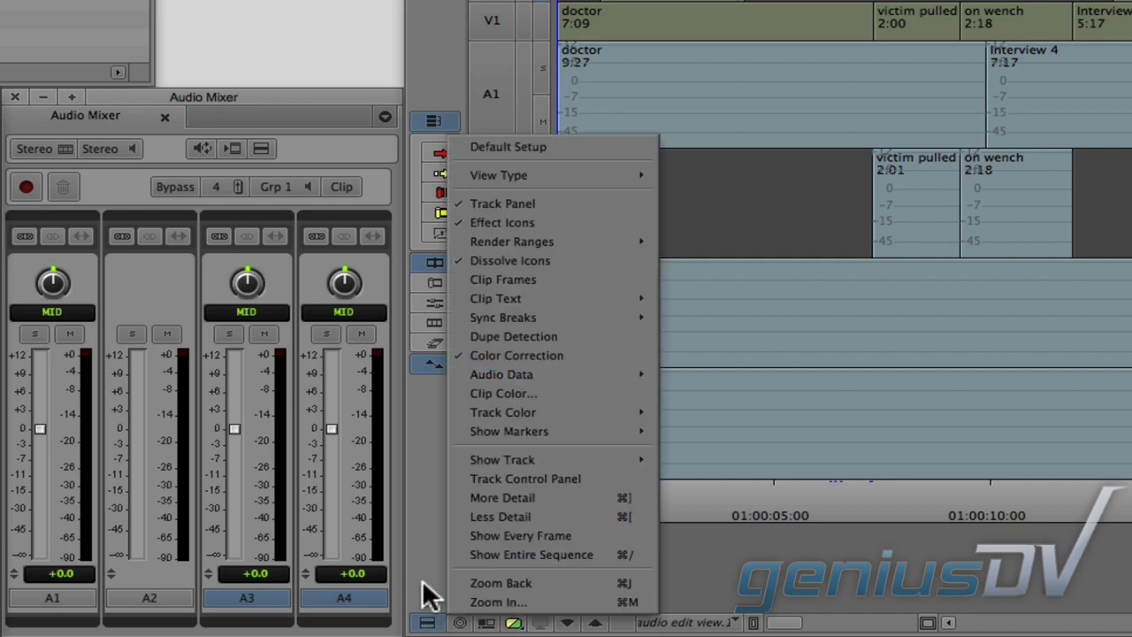
mouse_move(472, 376)
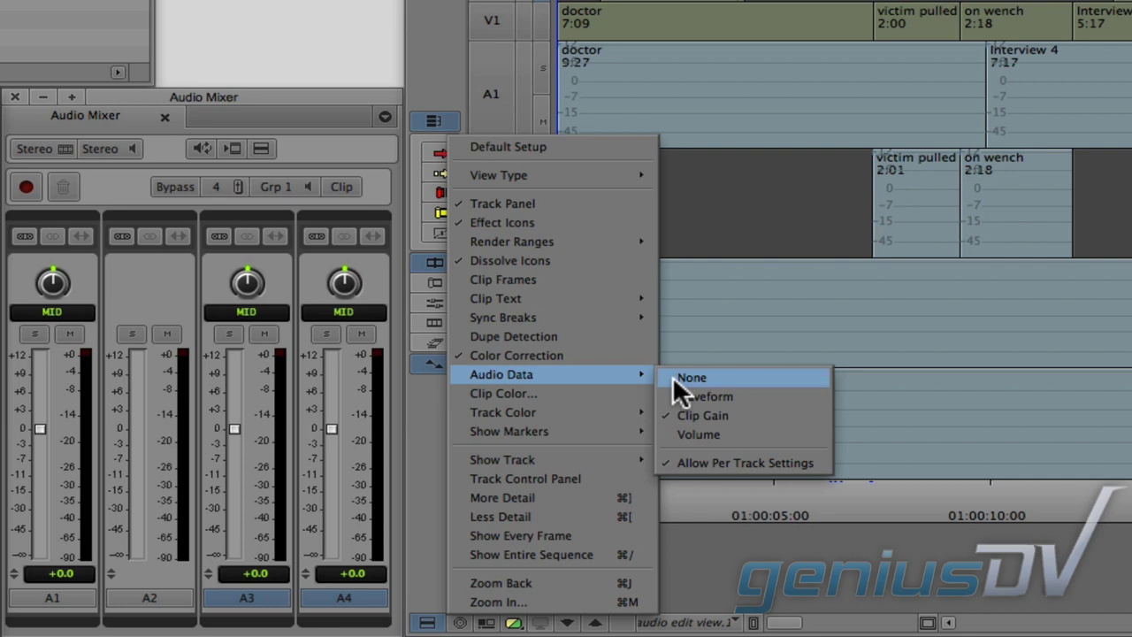
Show volume levels on the audio tracks and park inside the victim pulled clip
left_click(676, 434)
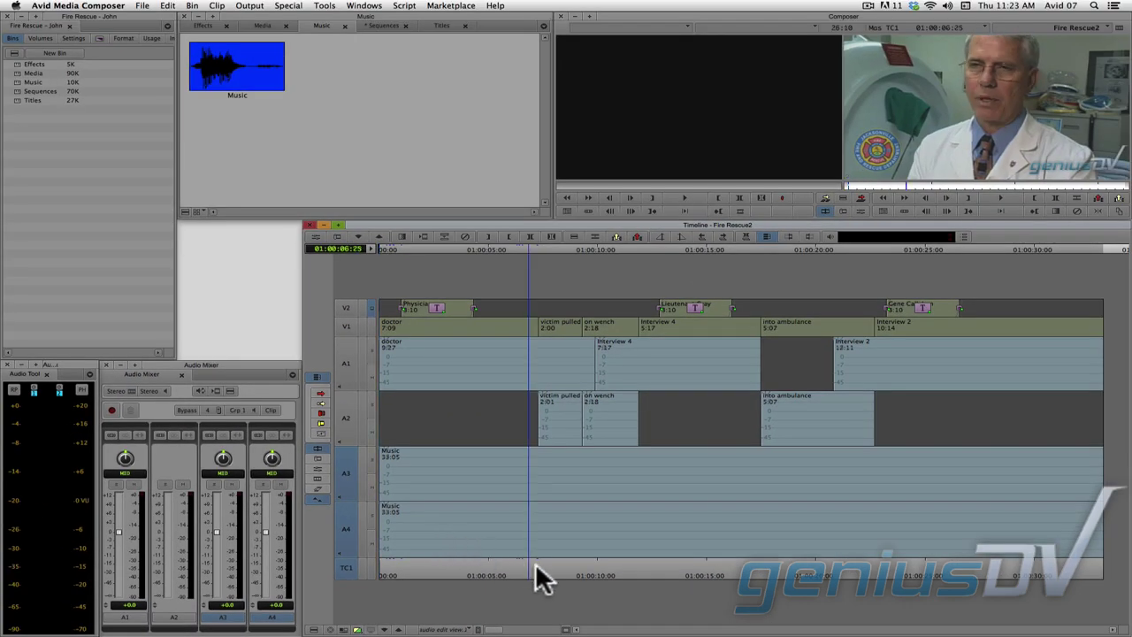
left_click(561, 562)
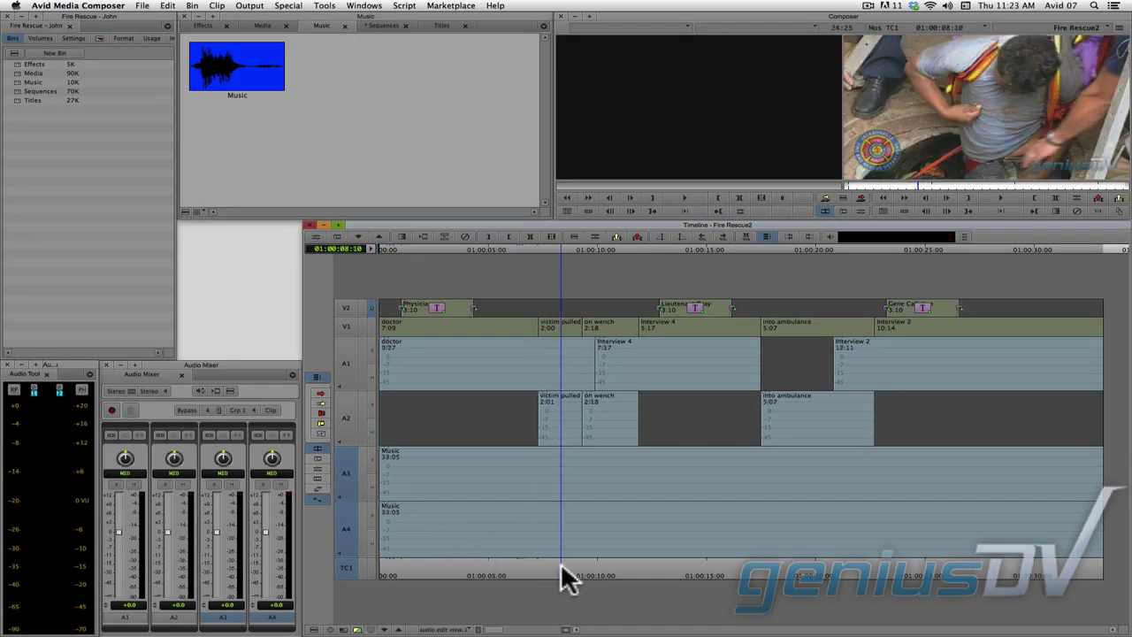
key("t")
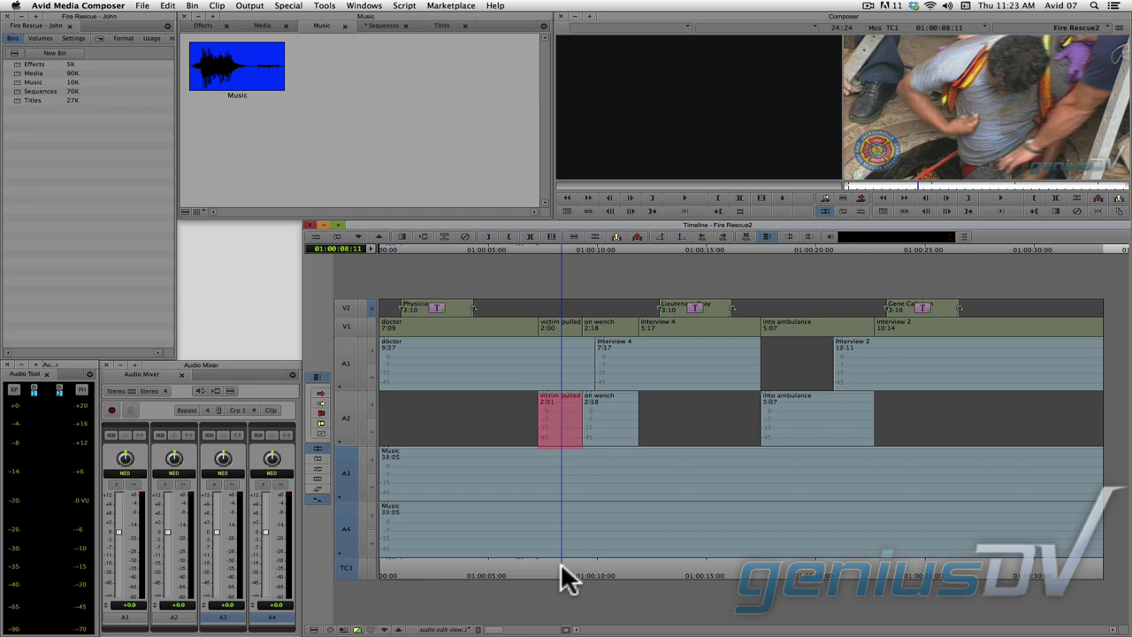
key("g")
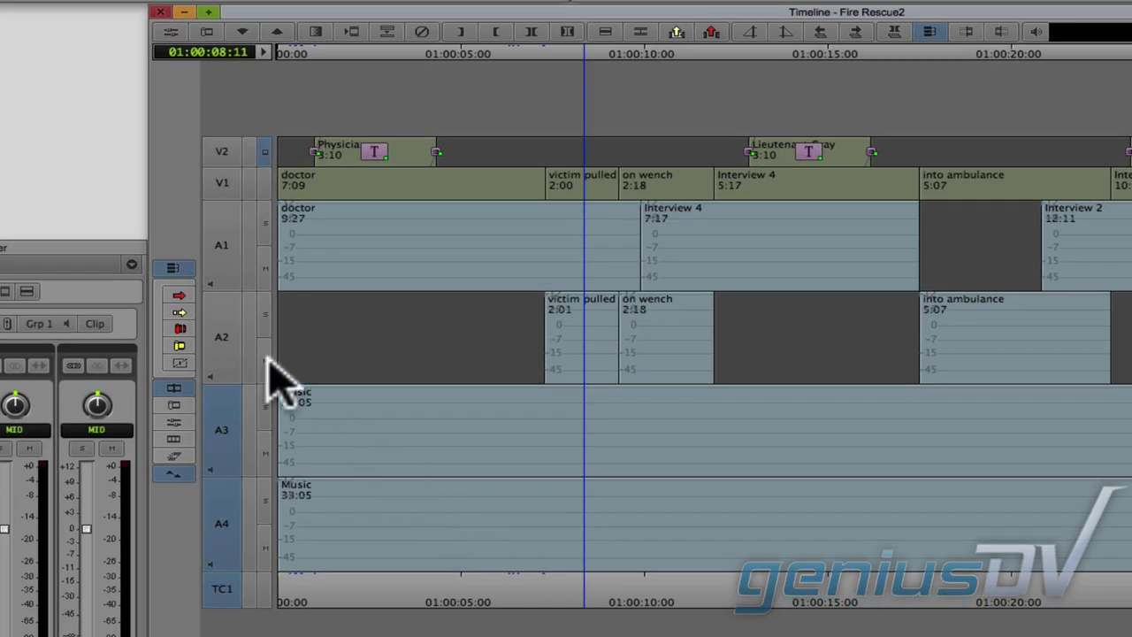
With only track A2 enabled, add a volume keyframe at about 01:00:08:11
left_click(223, 337)
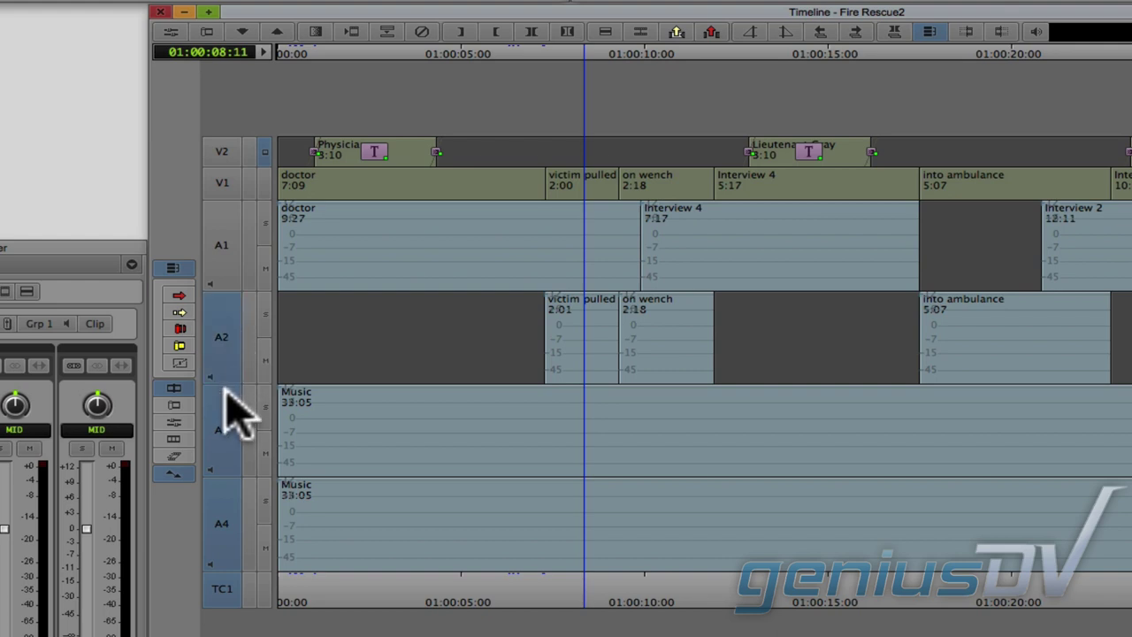
left_click_drag(240, 410, 232, 511)
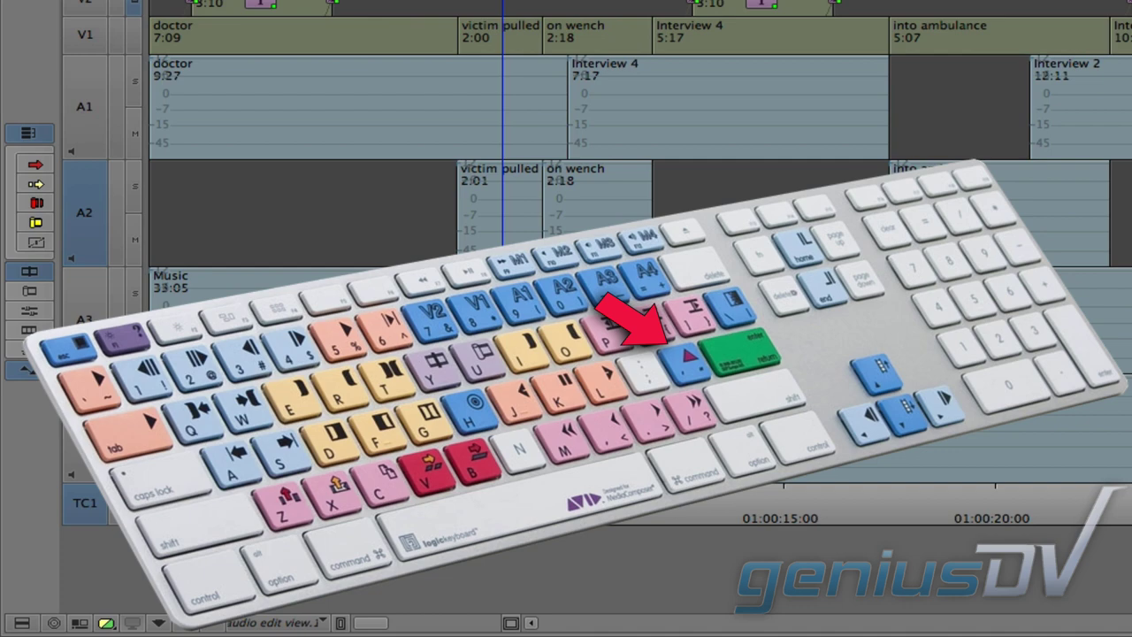
key("apostrophe")
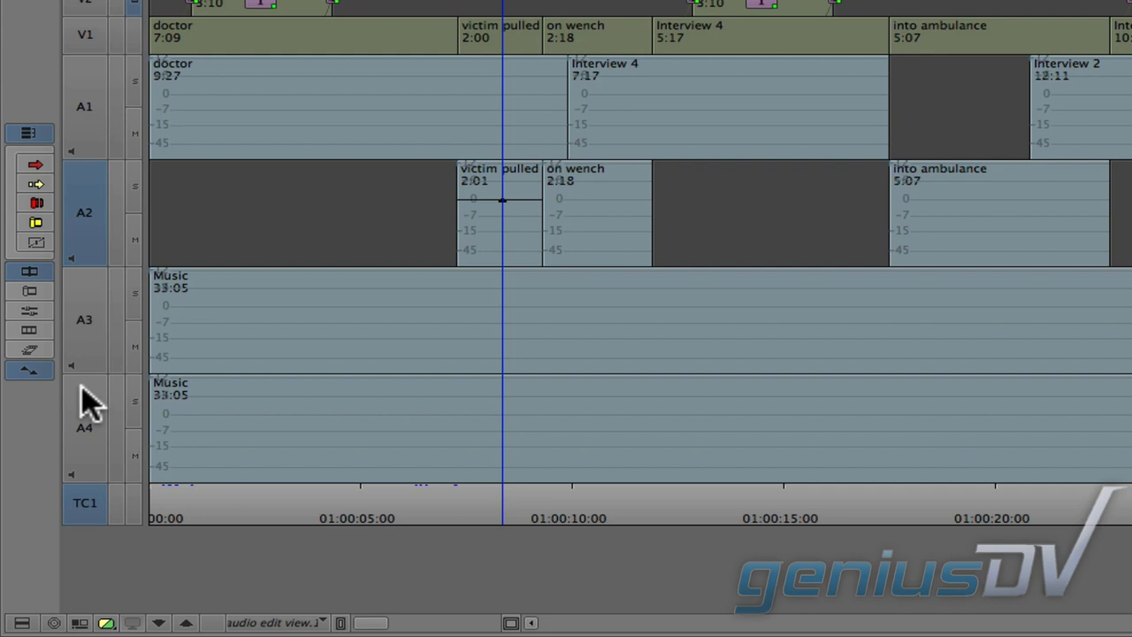
Drag the victim pulled keyframe on A2 down past -7 dB to -15.0 dB
left_click(502, 200)
left_click_drag(501, 203, 502, 218)
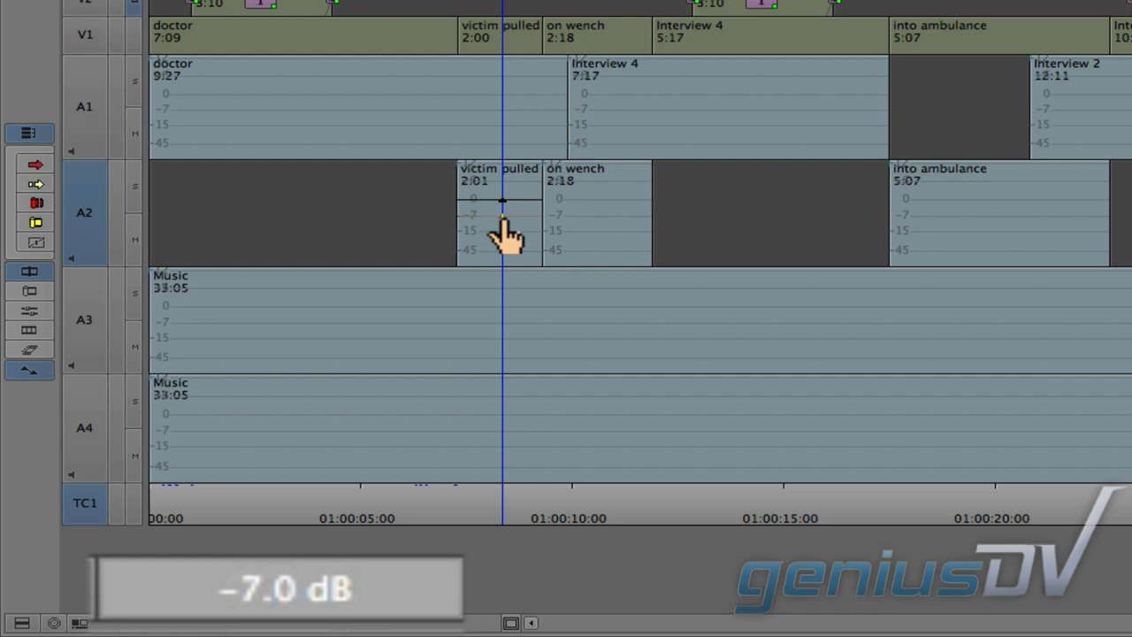
left_click_drag(501, 222, 503, 235)
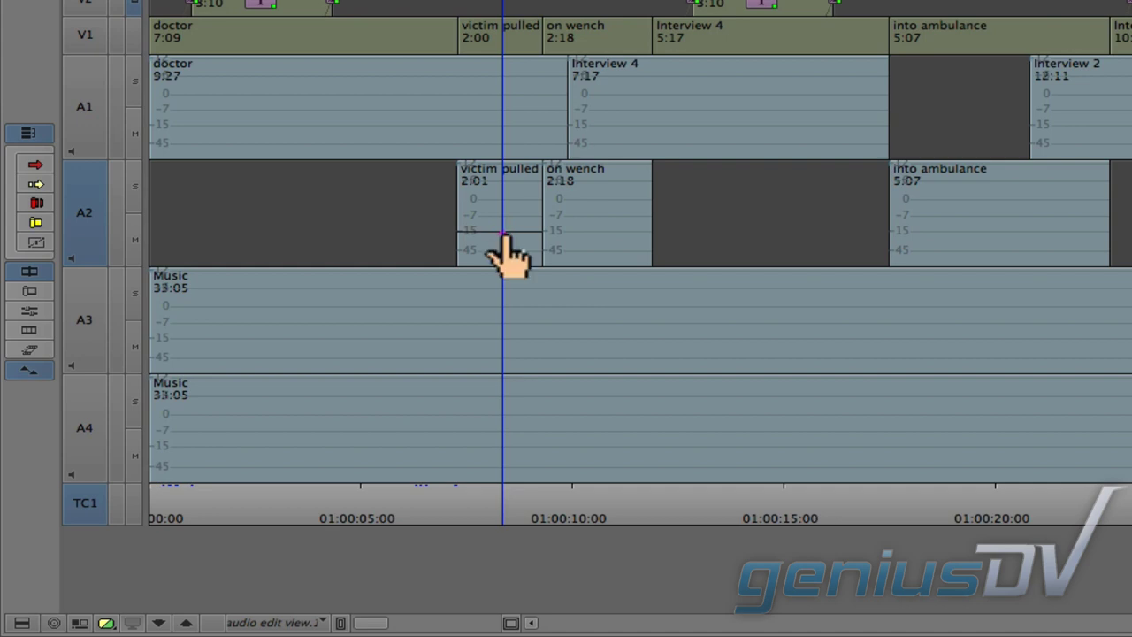
Copy the -15 dB keyframe into the on wench clip, then enlarge track A2
key("super+c")
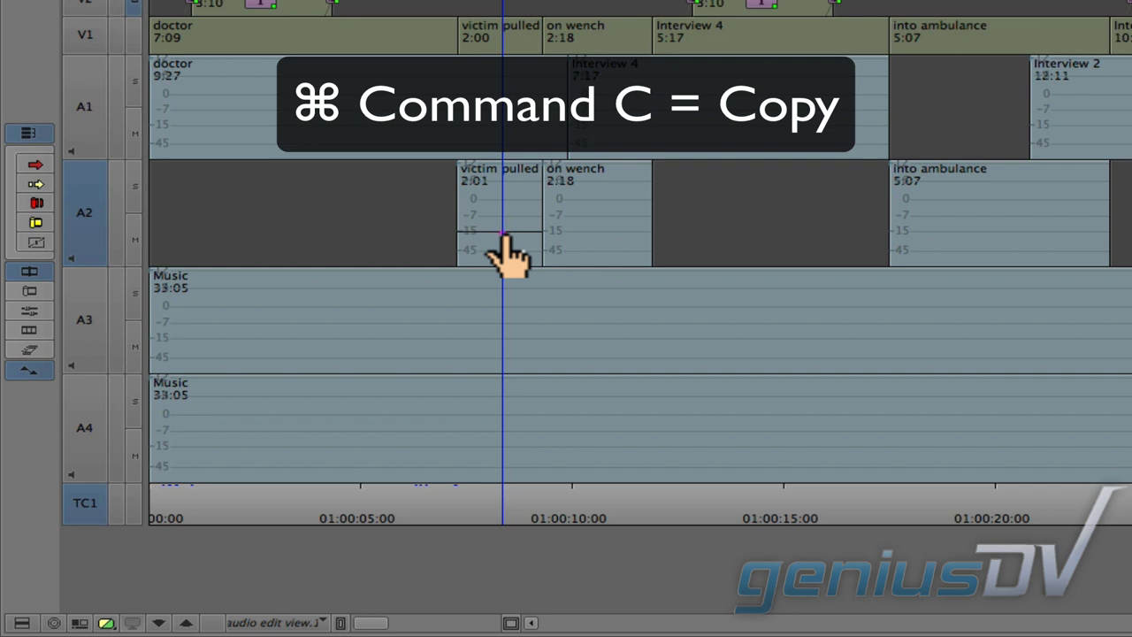
left_click(519, 497)
left_click_drag(538, 501, 599, 491)
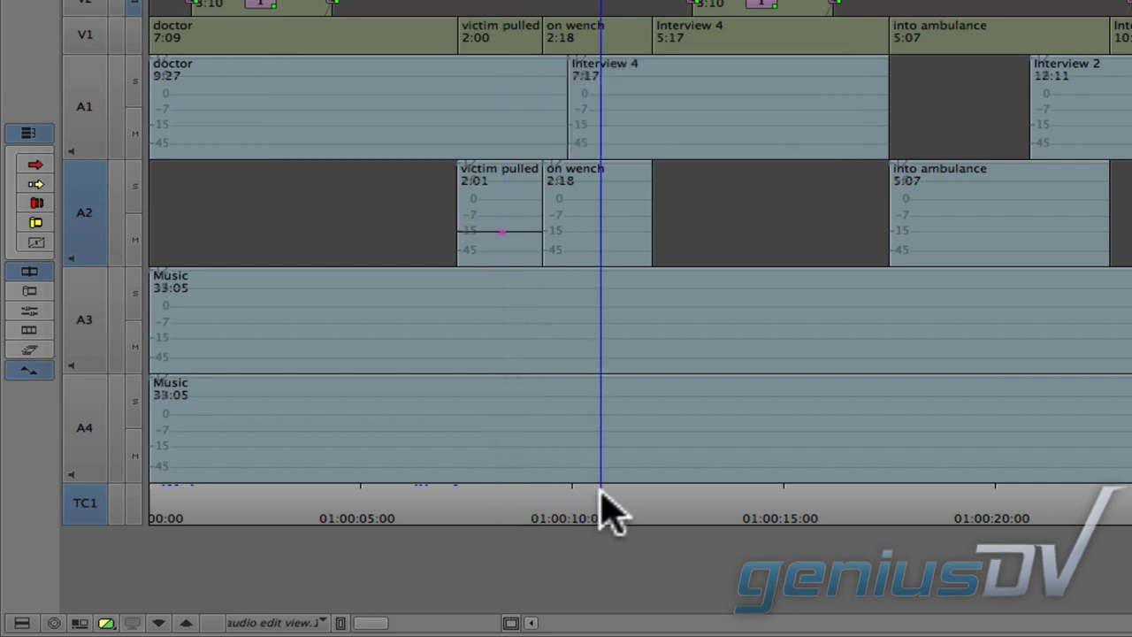
key("super+v")
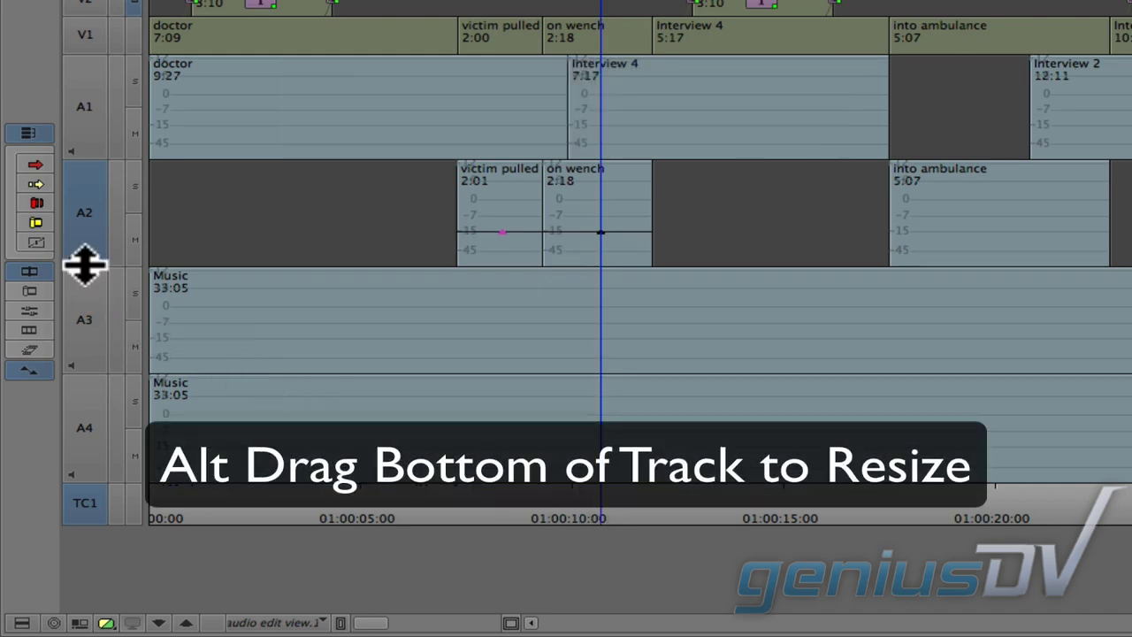
left_click_drag(84, 265, 89, 368)
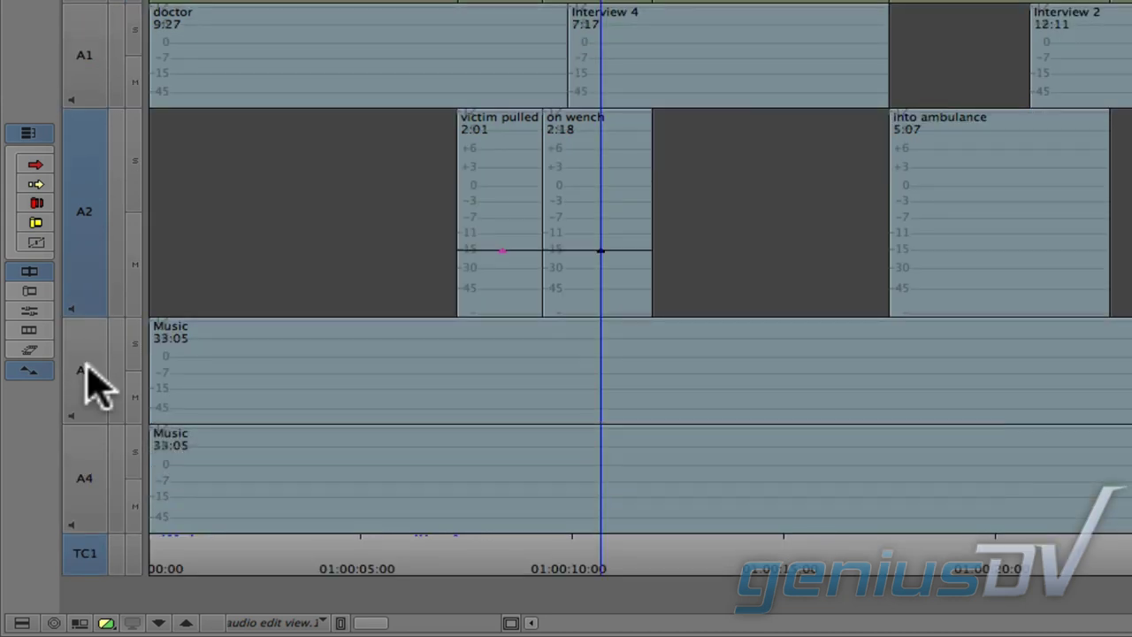
Add a keyframe inside the into ambulance clip on A2 and lower it to -15 dB
left_click_drag(599, 549, 973, 528)
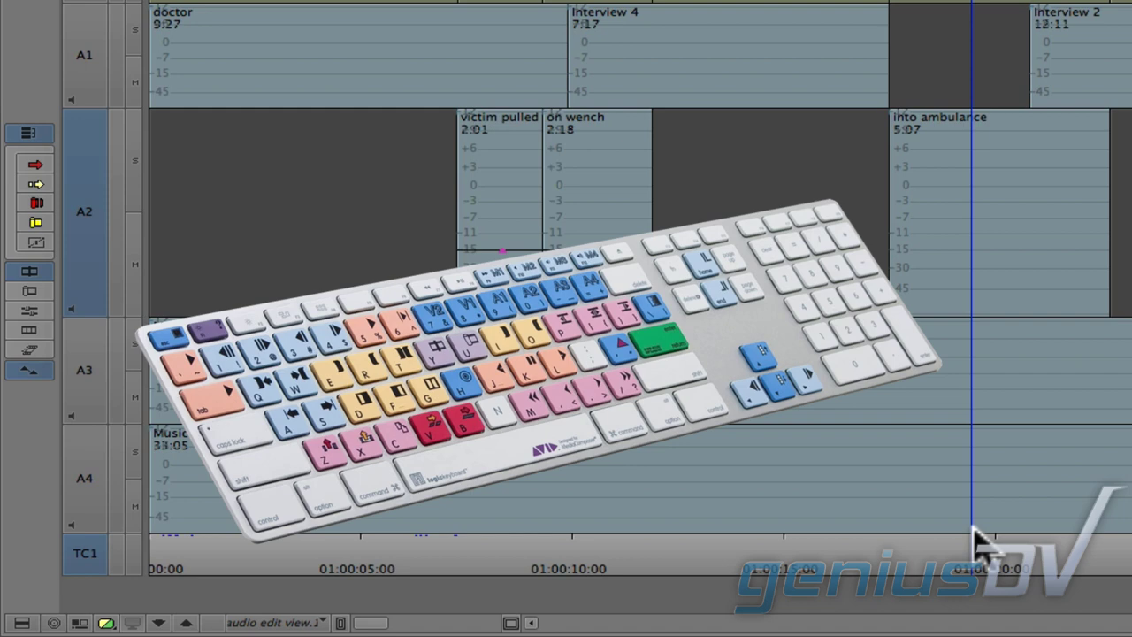
key("apostrophe")
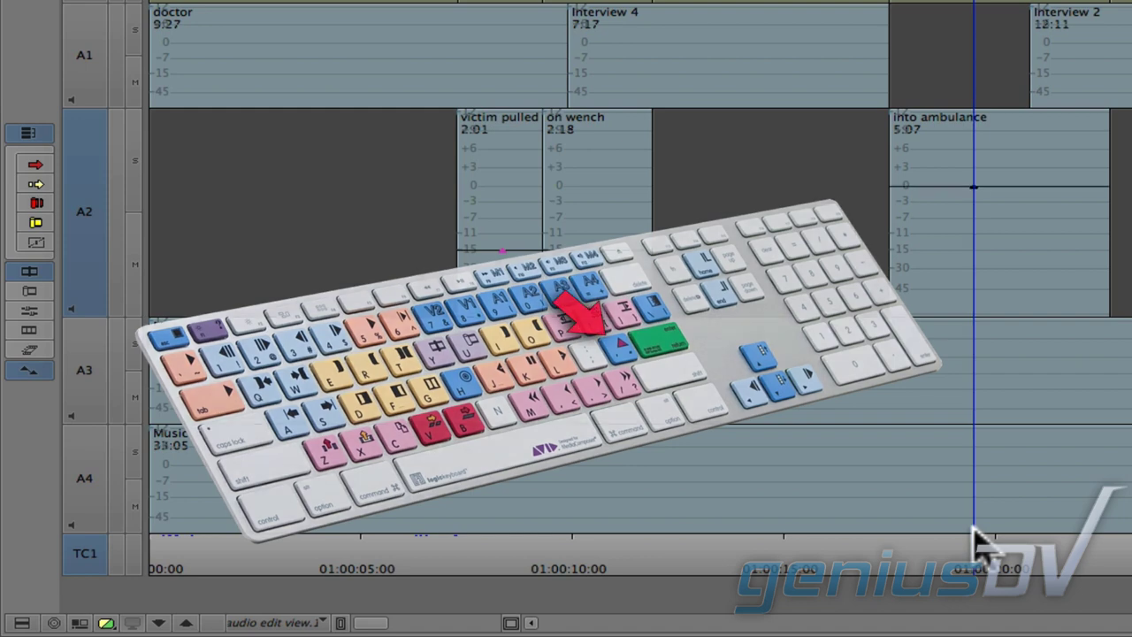
left_click(974, 188)
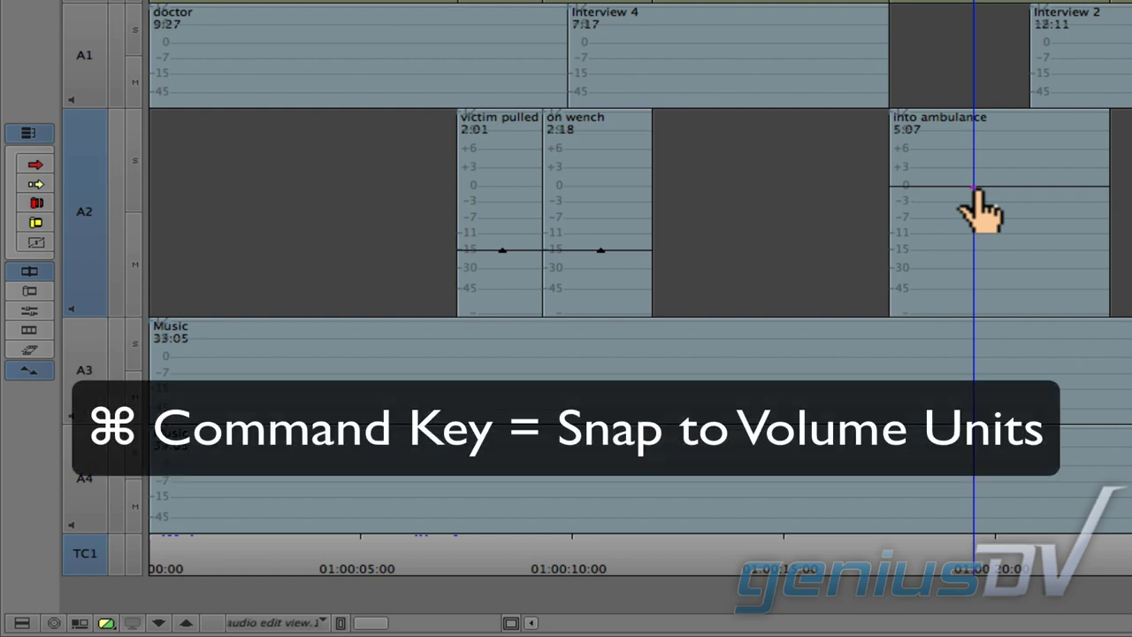
left_click_drag(974, 187, 974, 250)
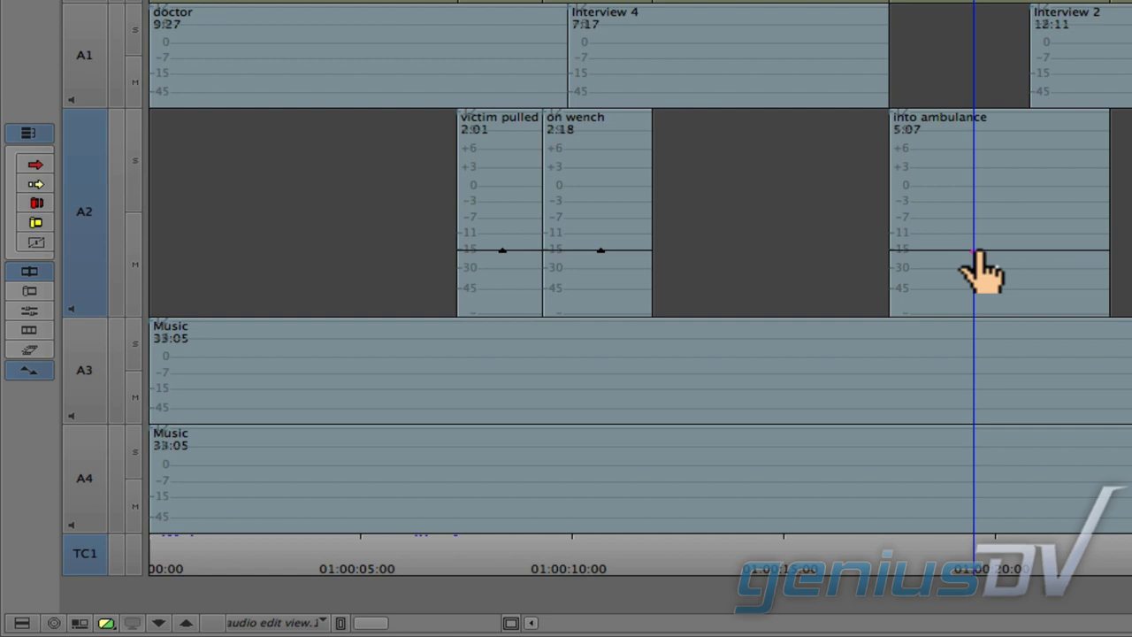
Park near the sequence start with only Music tracks A3 and A4 enabled
left_click(276, 566)
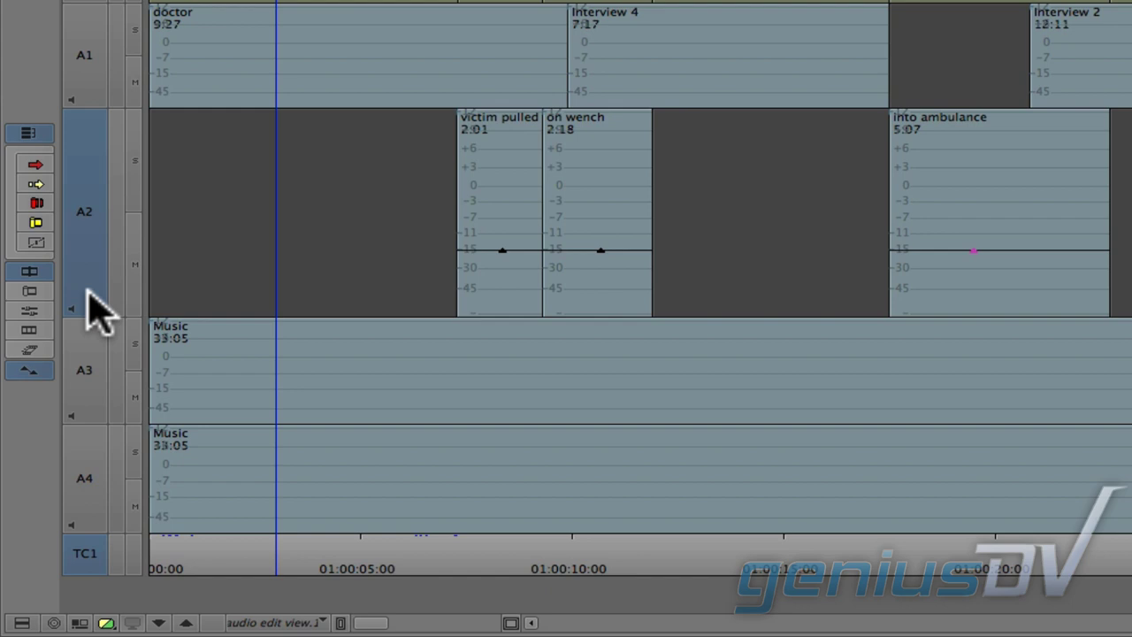
left_click(87, 294)
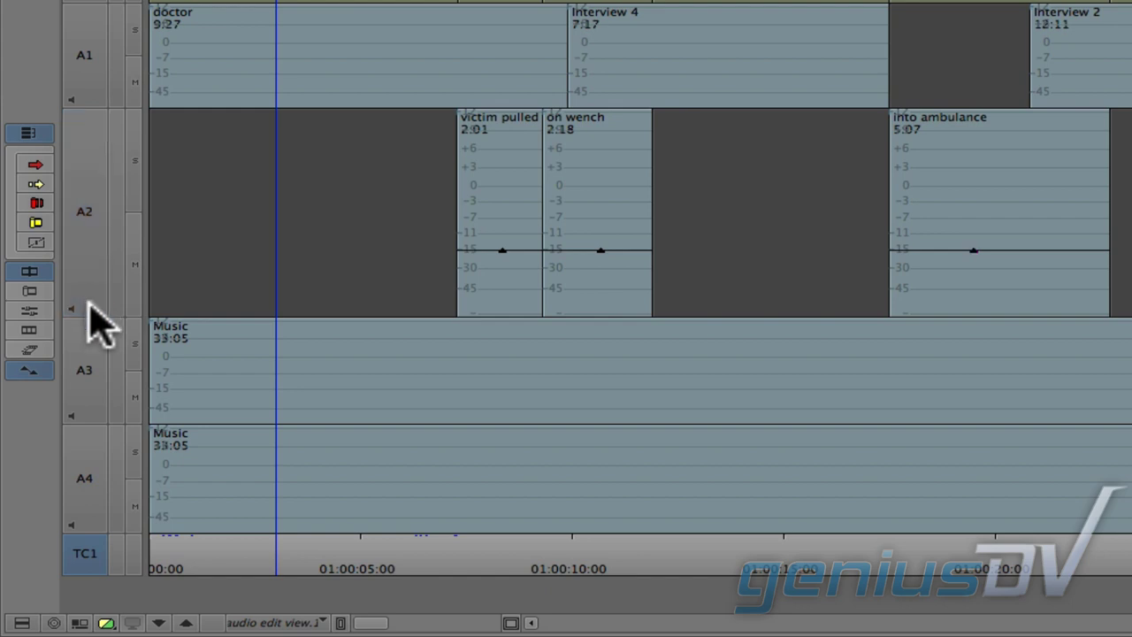
left_click(89, 381)
left_click(92, 455)
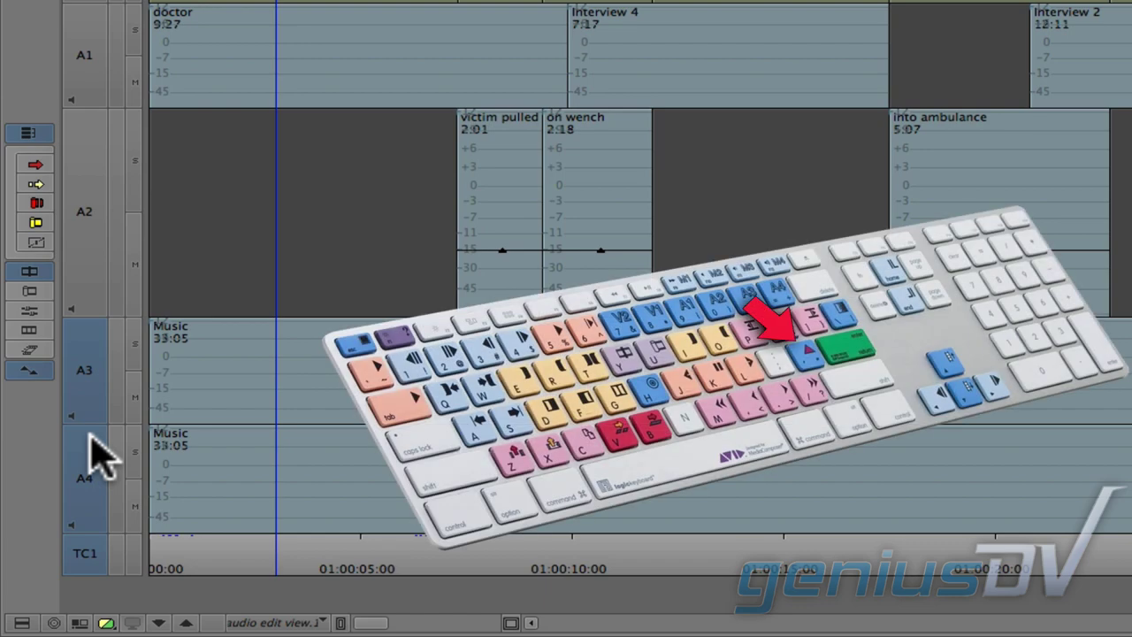
Add keyframes on both Music tracks and lower them together to about -7 dB
key("apostrophe")
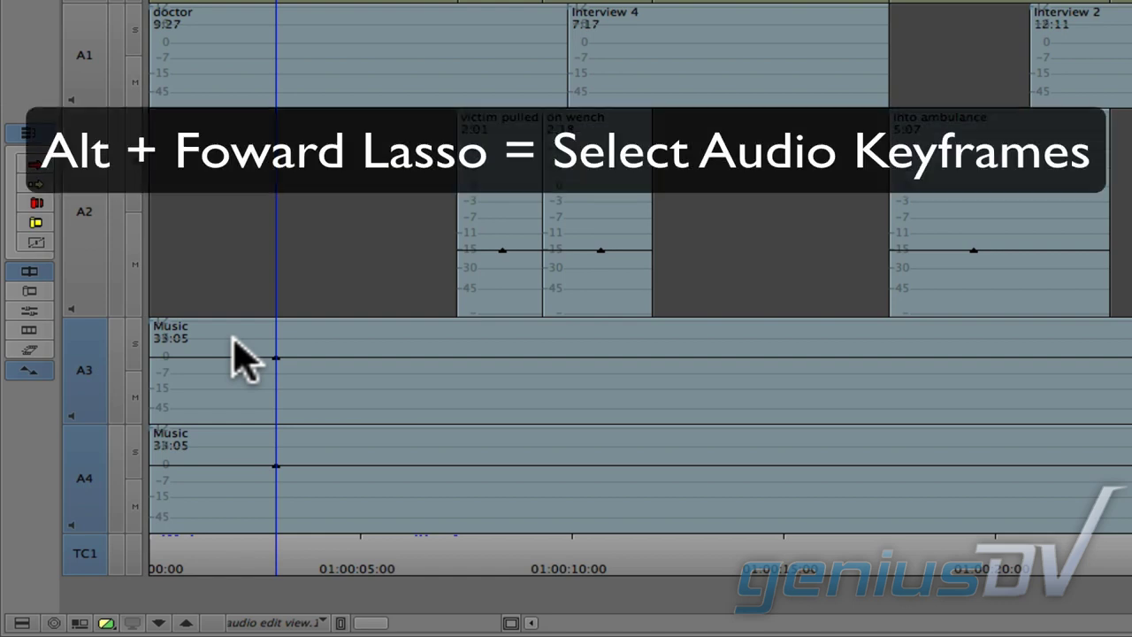
left_click_drag(235, 343, 326, 497)
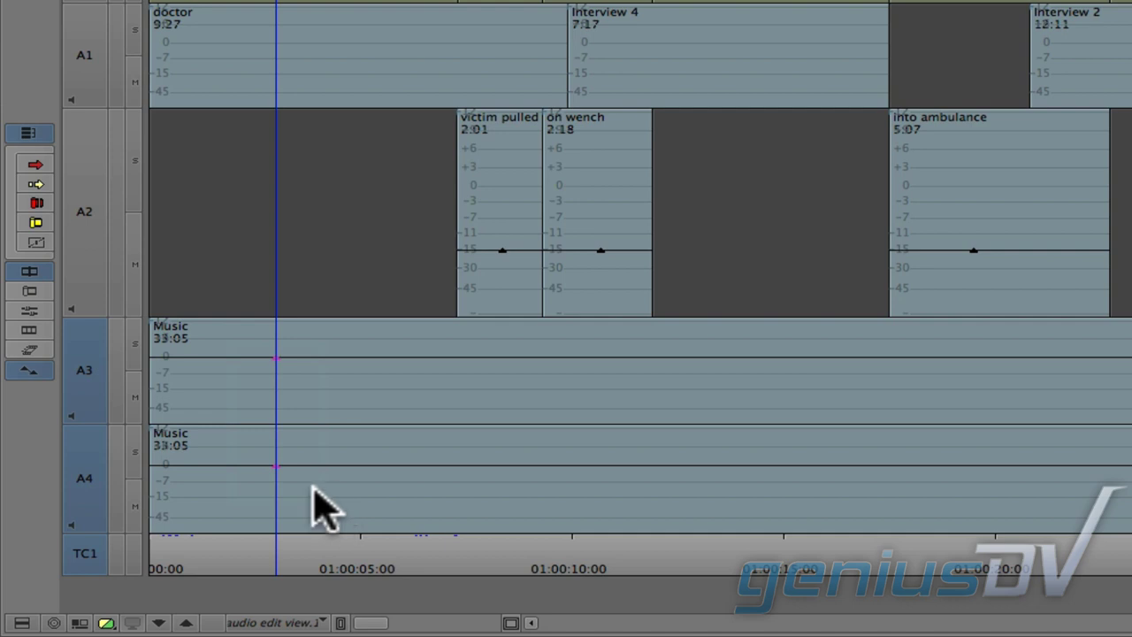
left_click_drag(275, 469, 275, 484)
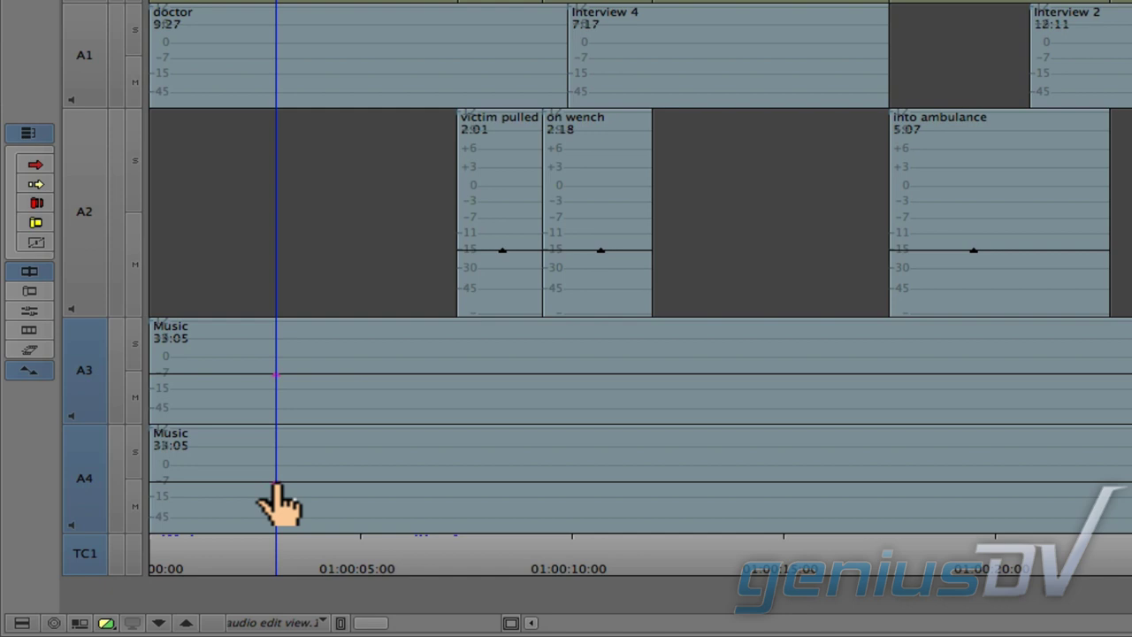
left_click(327, 541, "alt")
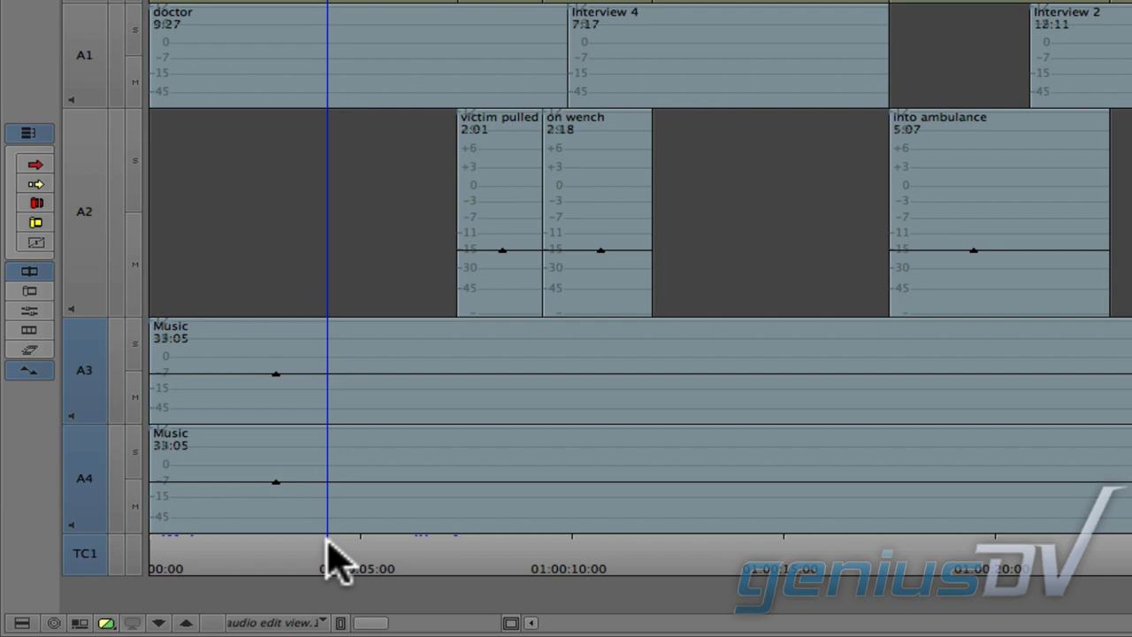
Add Music keyframes at about 01:00:16, 01:00:17:17, 01:00:20:10 and 01:00:22:19
left_click_drag(327, 542, 853, 541)
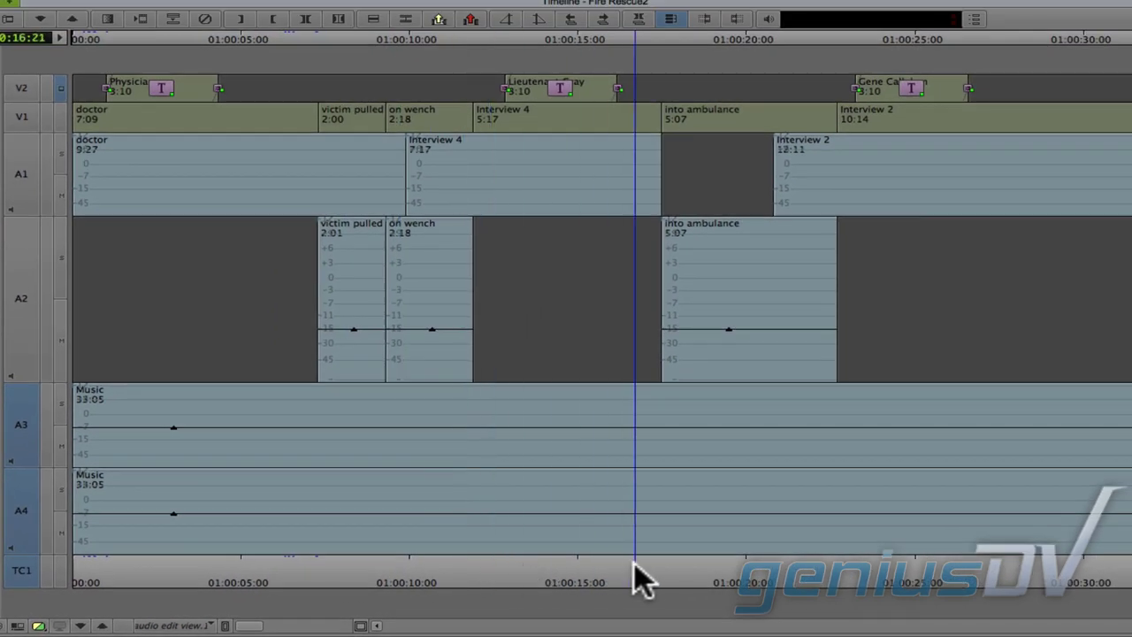
key("shift+a")
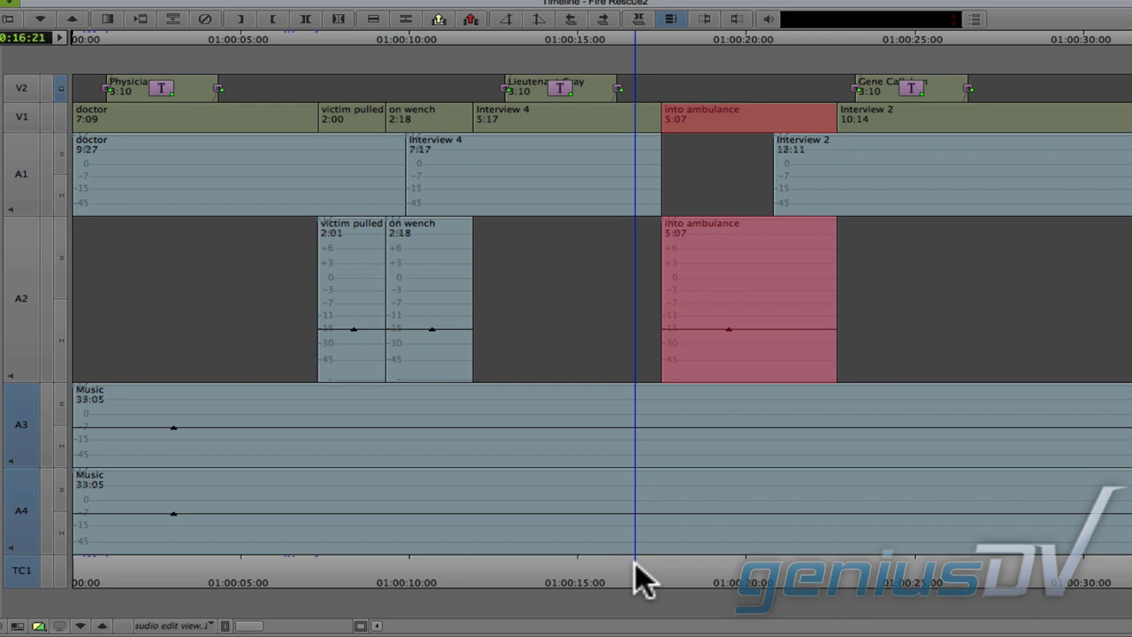
key("super+shift+a")
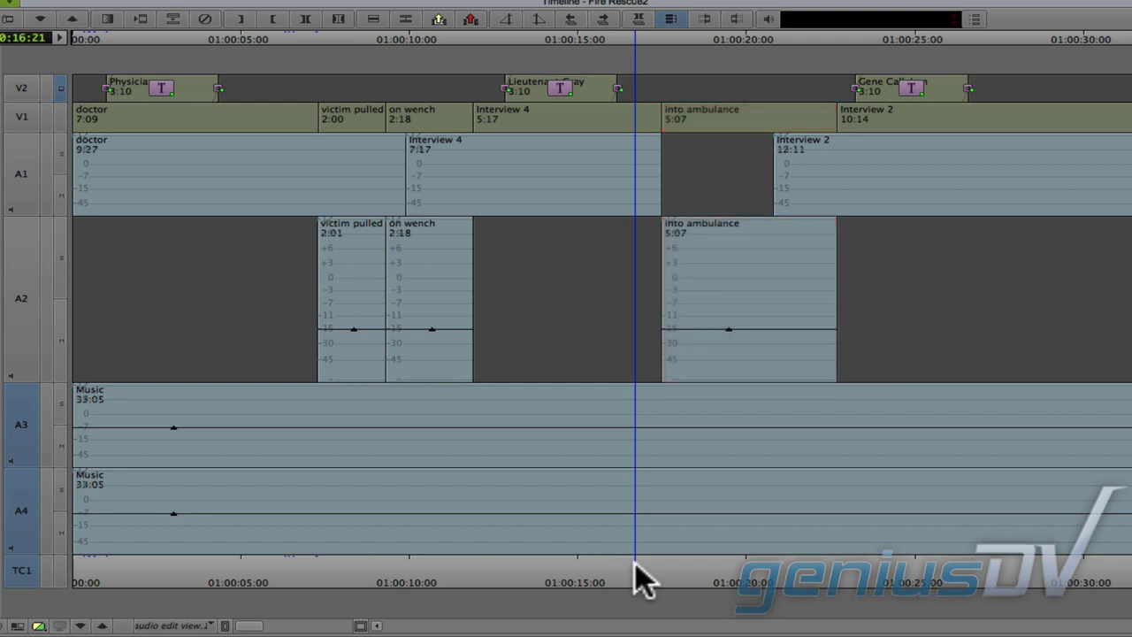
key("apostrophe")
left_click(664, 564)
key("apostrophe")
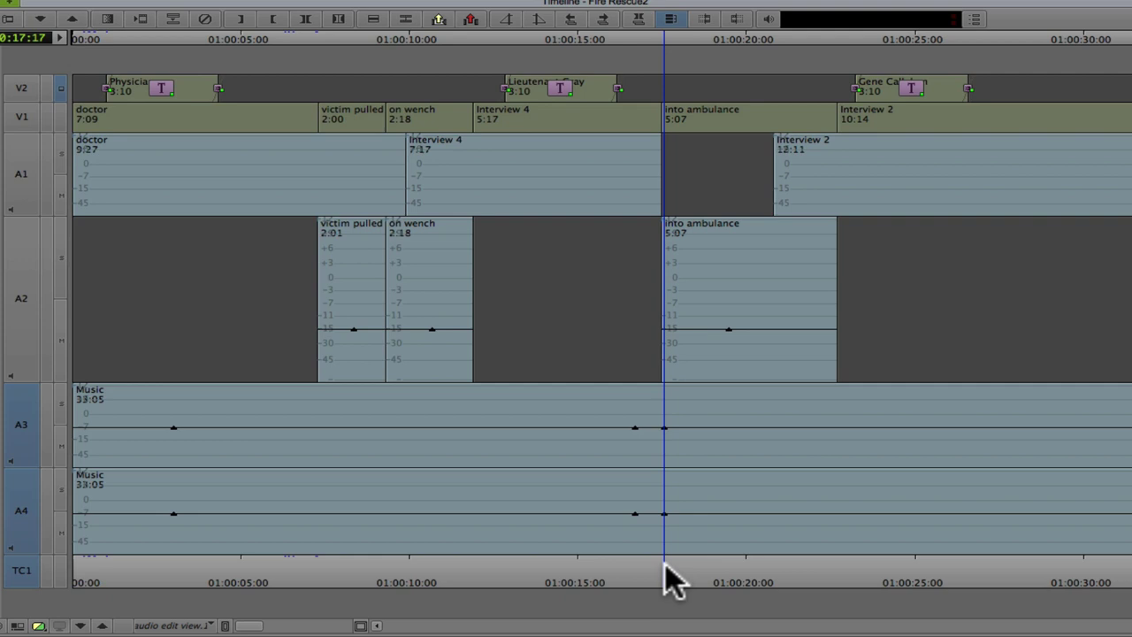
left_click_drag(665, 564, 772, 559)
key("apostrophe")
left_click(815, 559)
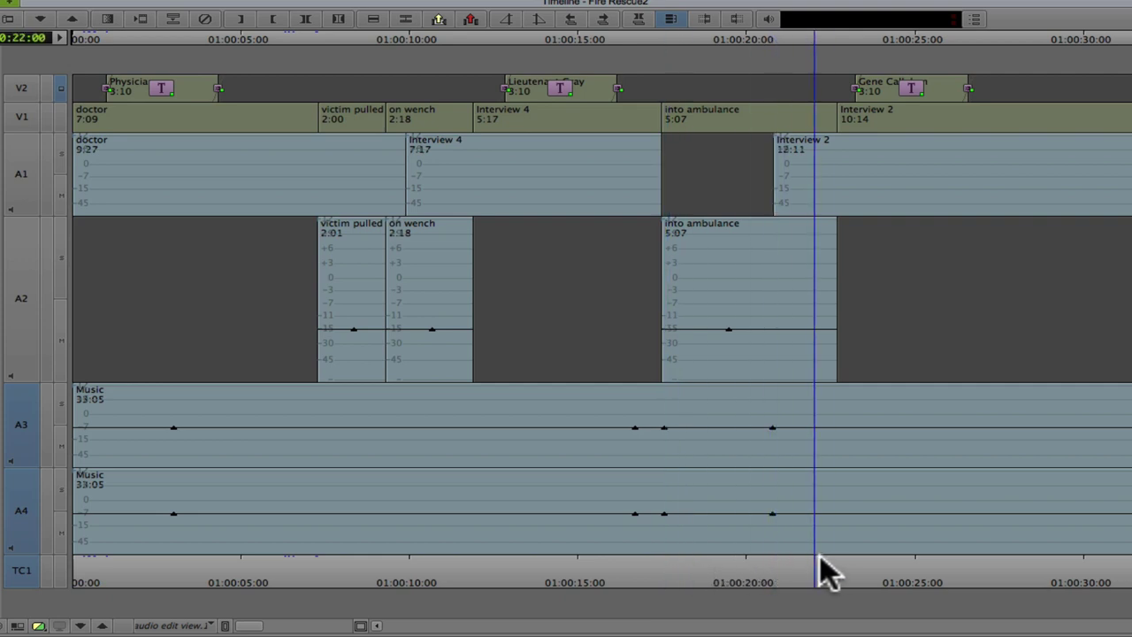
left_click(834, 559)
key("apostrophe")
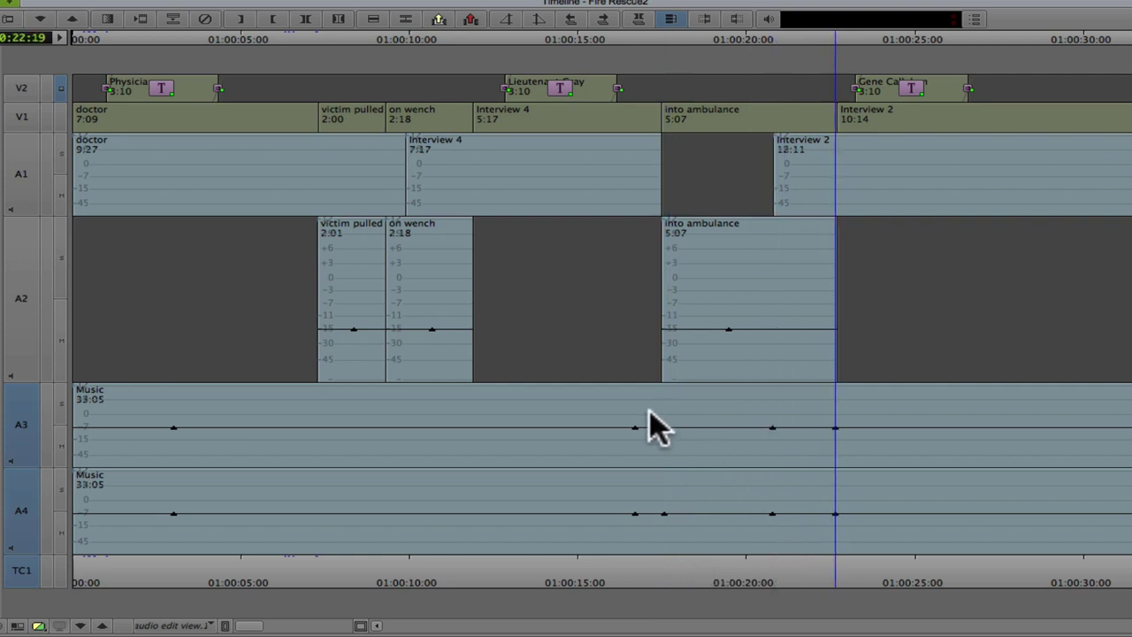
Raise the middle Music keyframes to 0 dB, then select the early start keyframes
left_click_drag(649, 413, 802, 533)
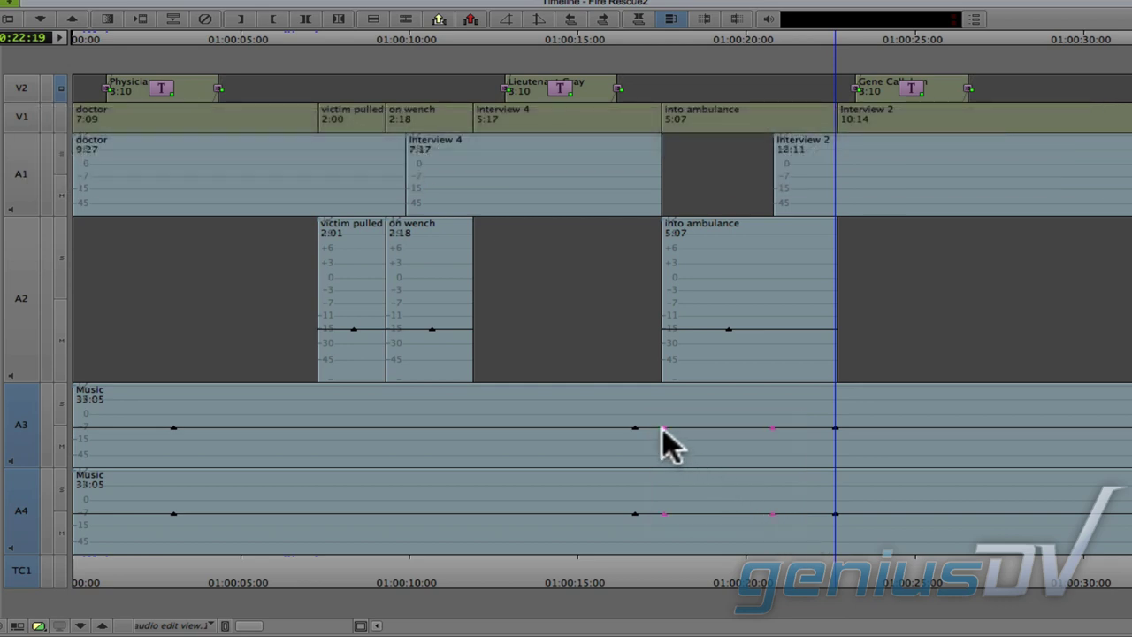
left_click_drag(665, 430, 664, 416)
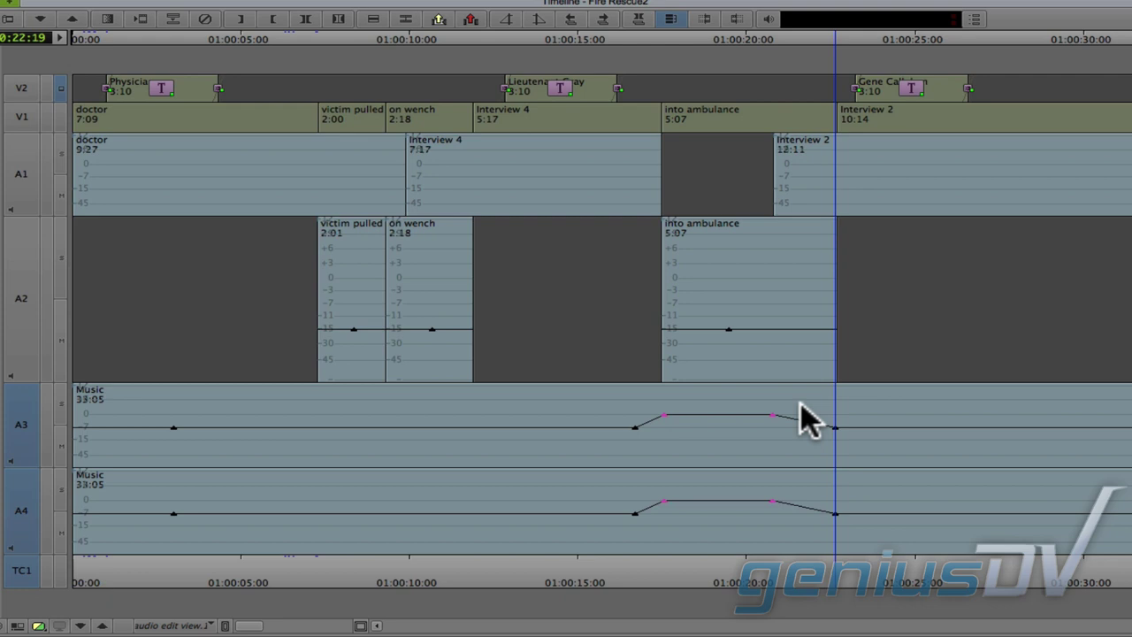
left_click(868, 543)
left_click_drag(834, 430, 796, 428)
left_click_drag(143, 399, 216, 528)
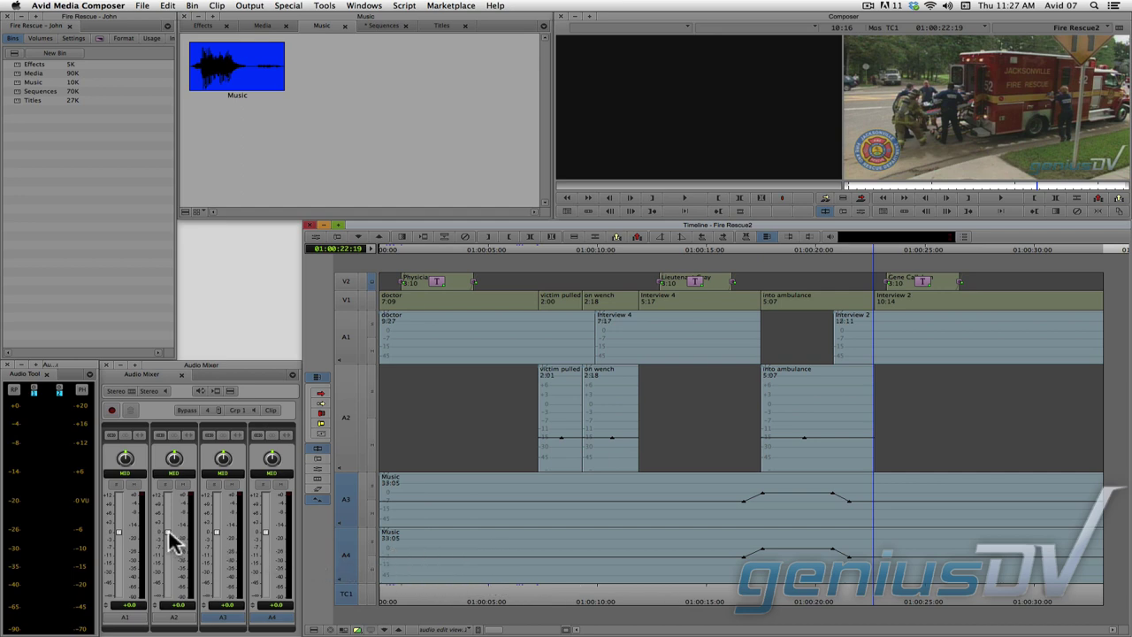
Pull the A2 fader in the Audio Mixer down to -11.3
left_click_drag(168, 534, 168, 556)
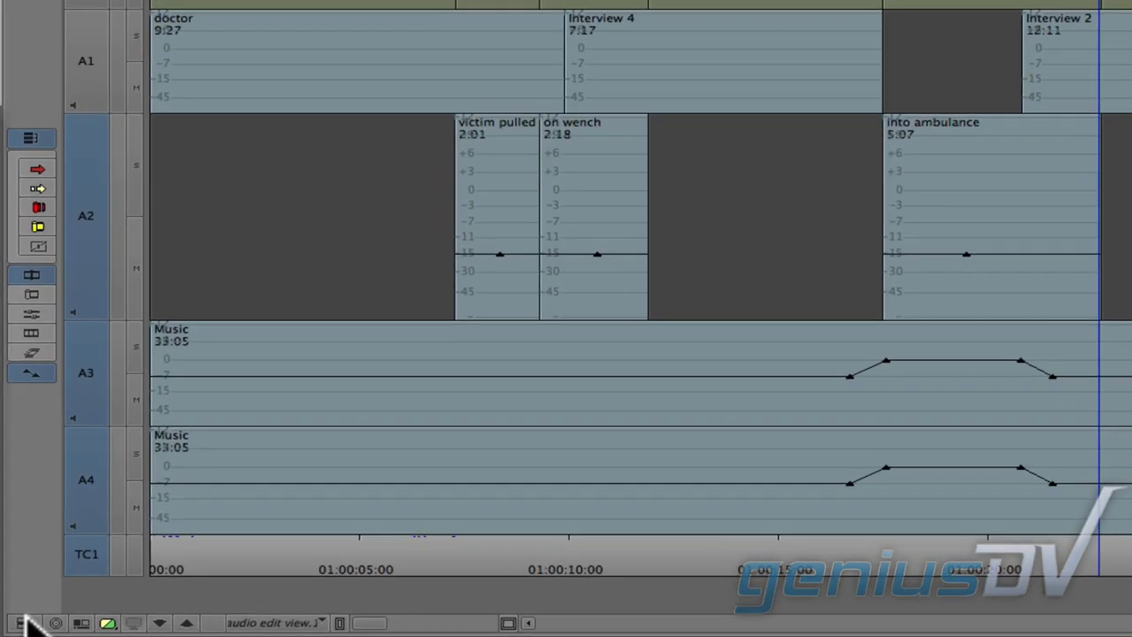
left_click(22, 622)
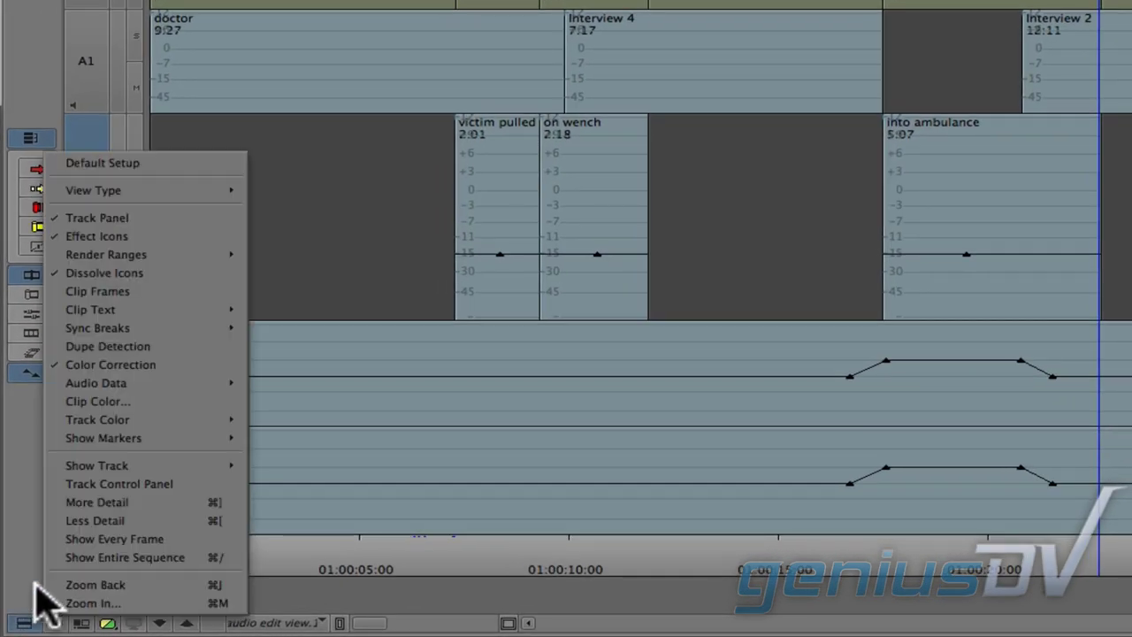
mouse_move(74, 387)
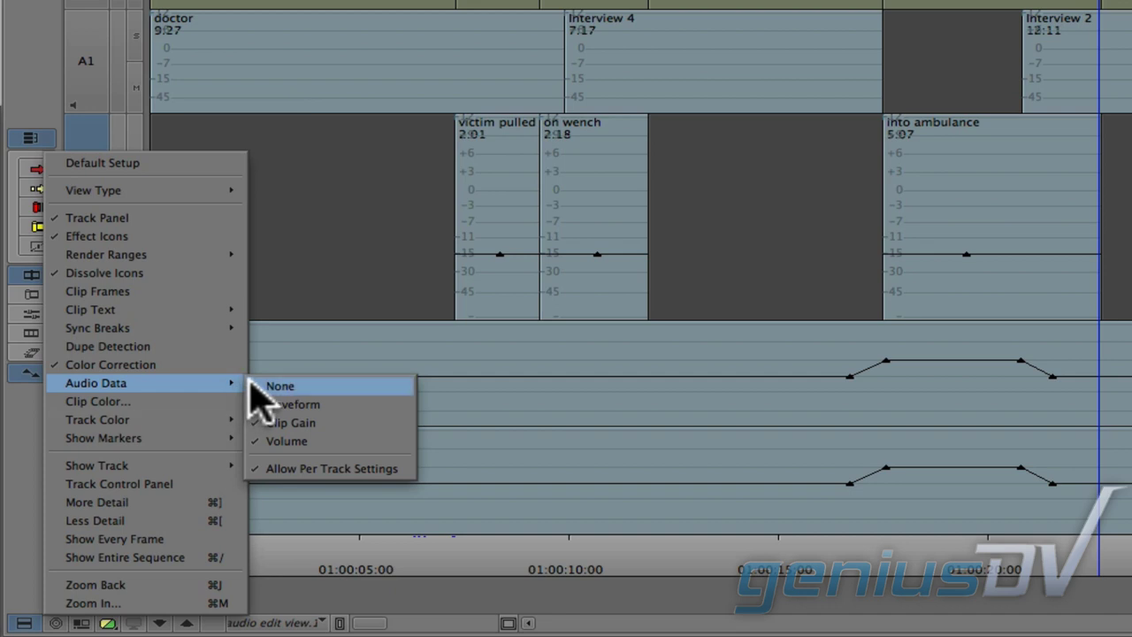
left_click(265, 440)
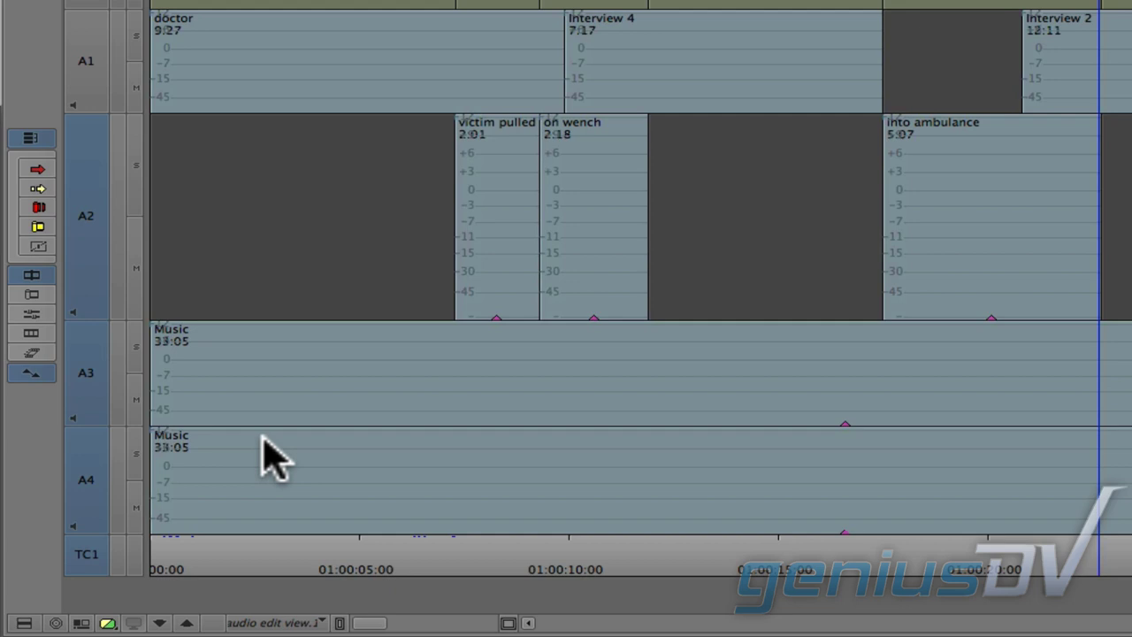
left_click(24, 623)
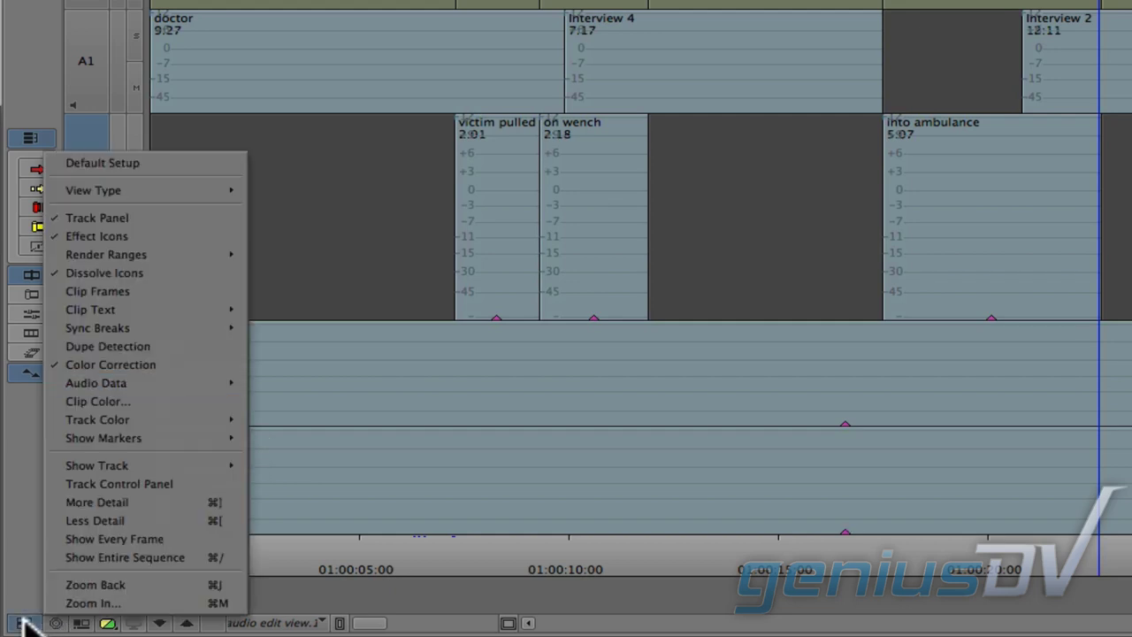
mouse_move(66, 383)
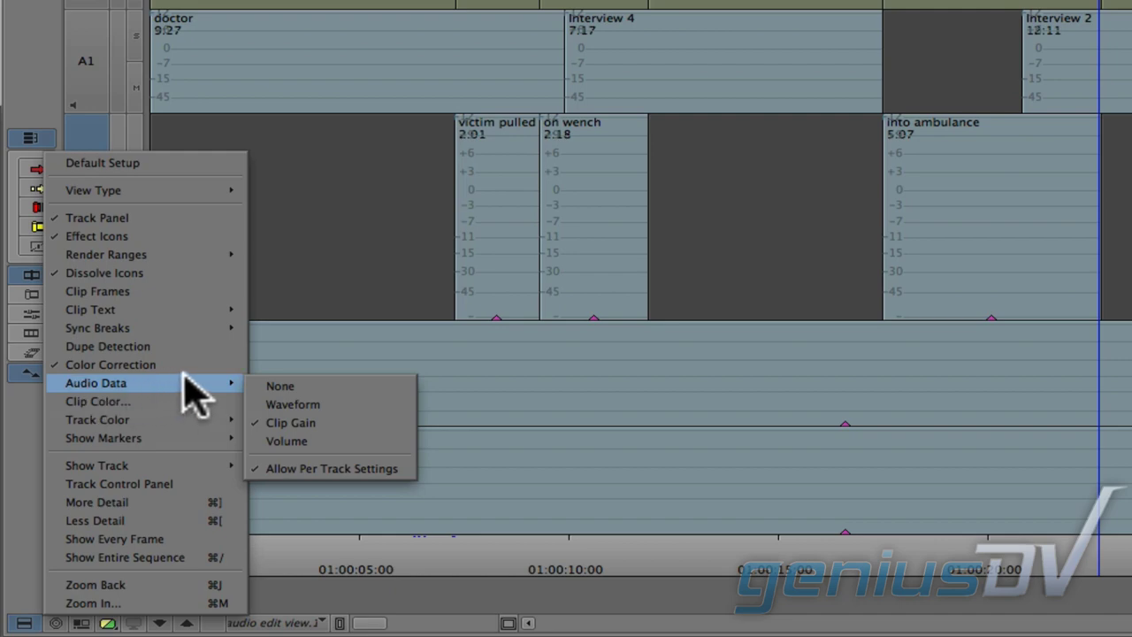
left_click(283, 441)
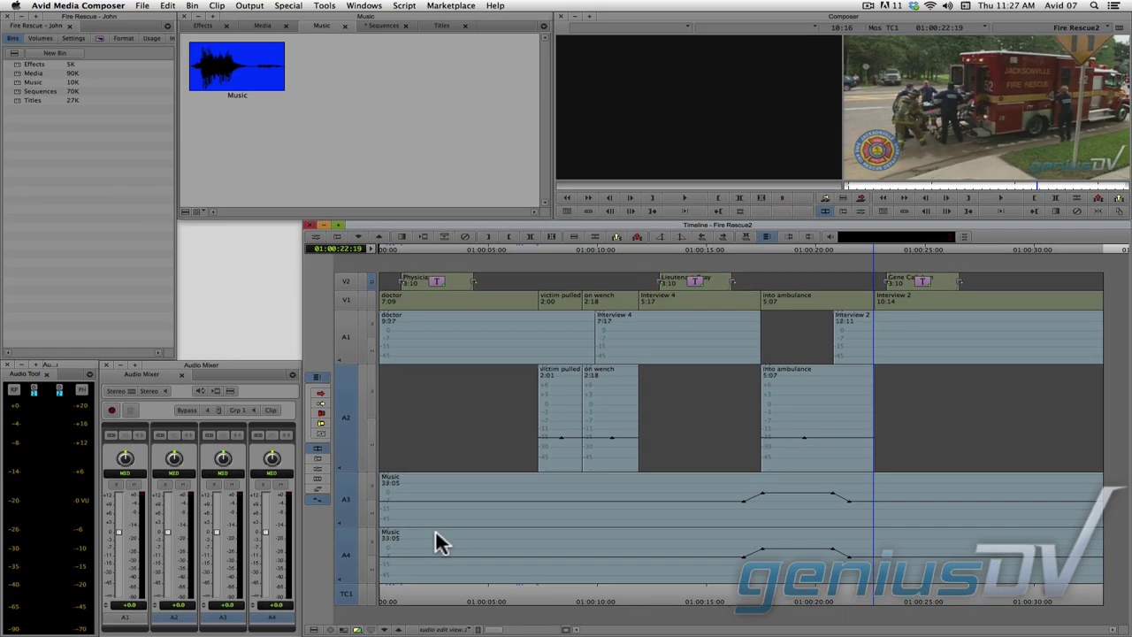
Play Fire Rescue2 from its first frame to review the volume changes
left_click(380, 597)
key("space")
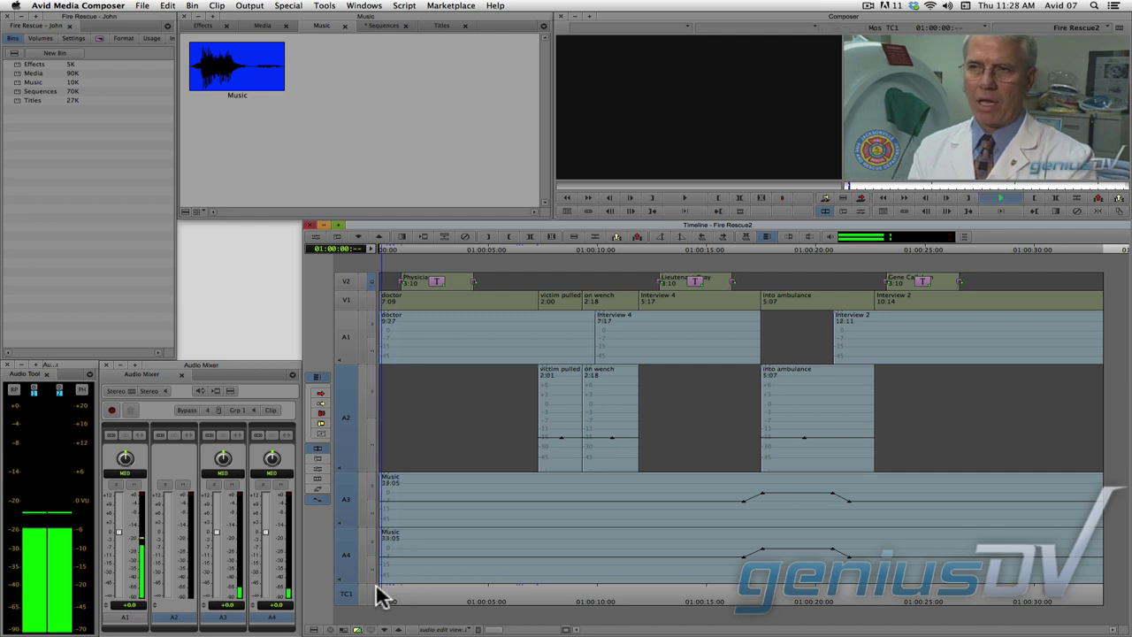